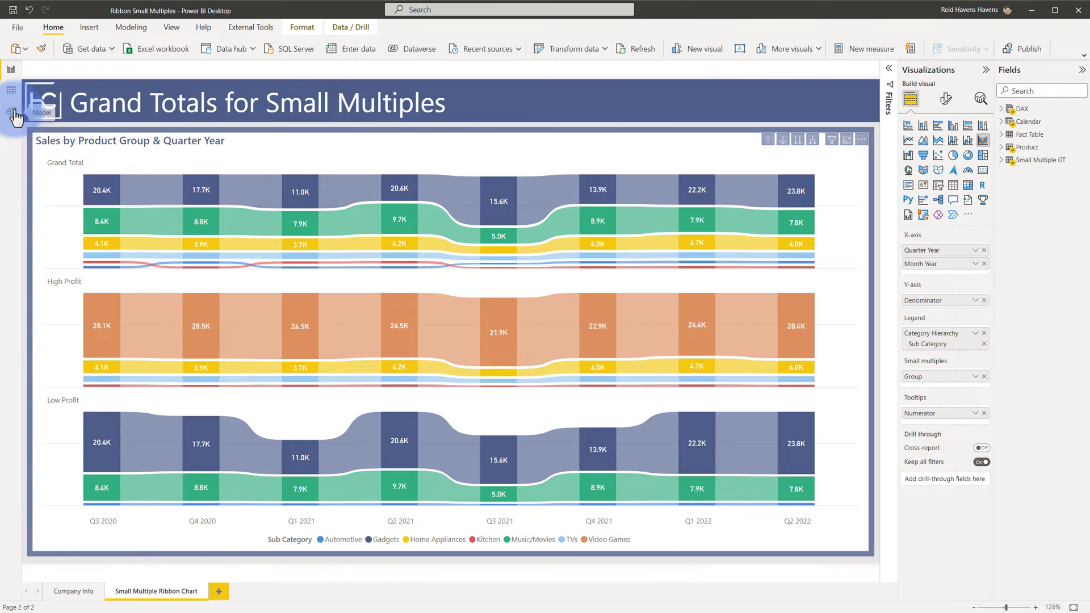
In Model view, enlarge the Product and Small Multiple GT cards so Group and Key are visible
{"action": "left_click", "coordinate": [9, 114]}
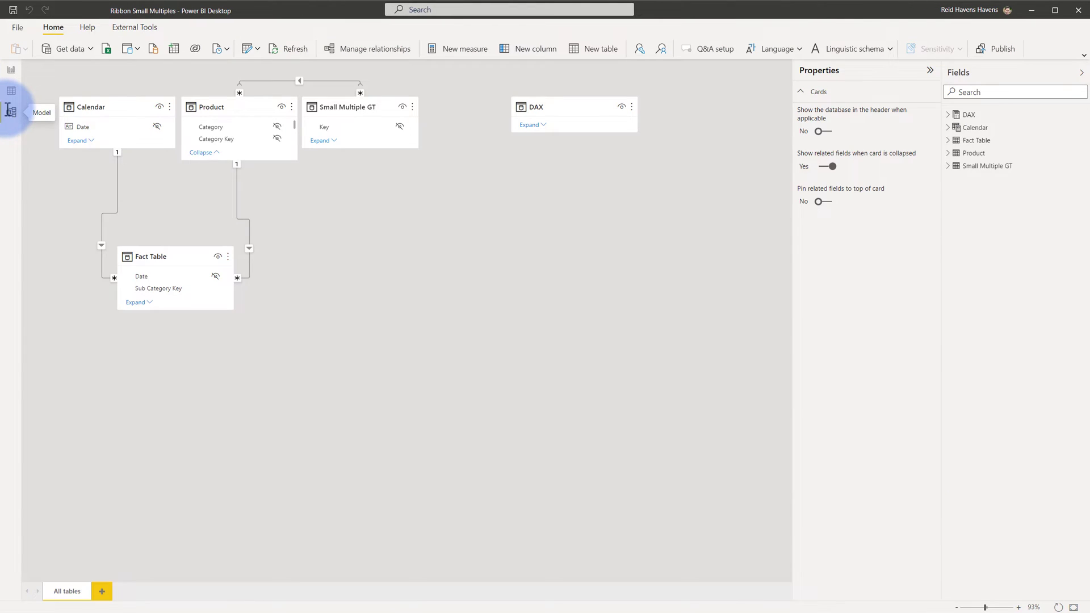
{"action": "mouse_move", "coordinate": [204, 101]}
{"action": "left_click_drag", "start_coordinate": [211, 161], "coordinate": [219, 224]}
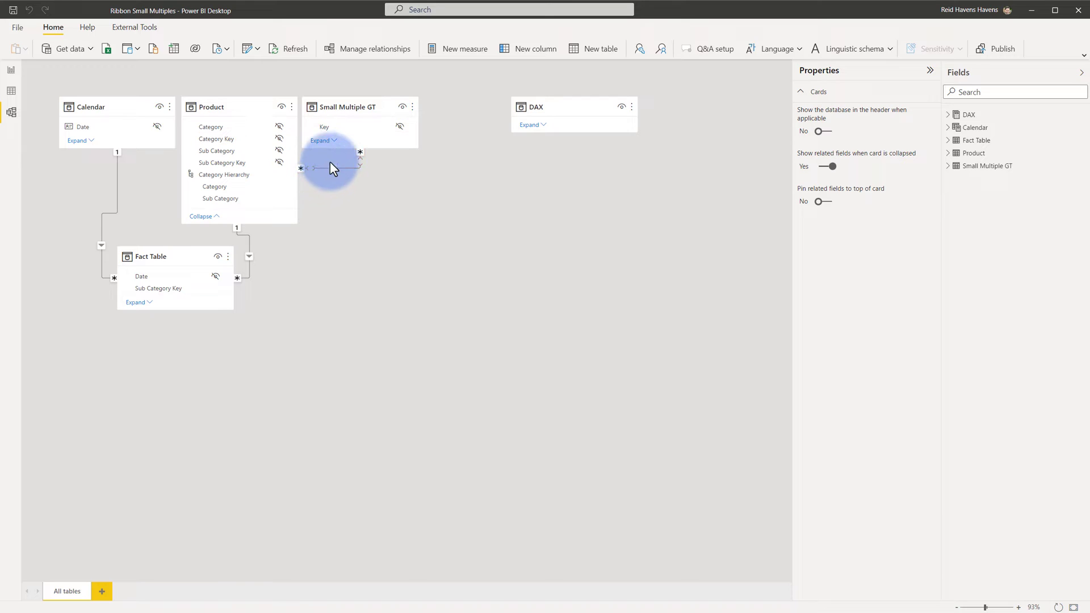
{"action": "left_click_drag", "start_coordinate": [338, 149], "coordinate": [339, 164]}
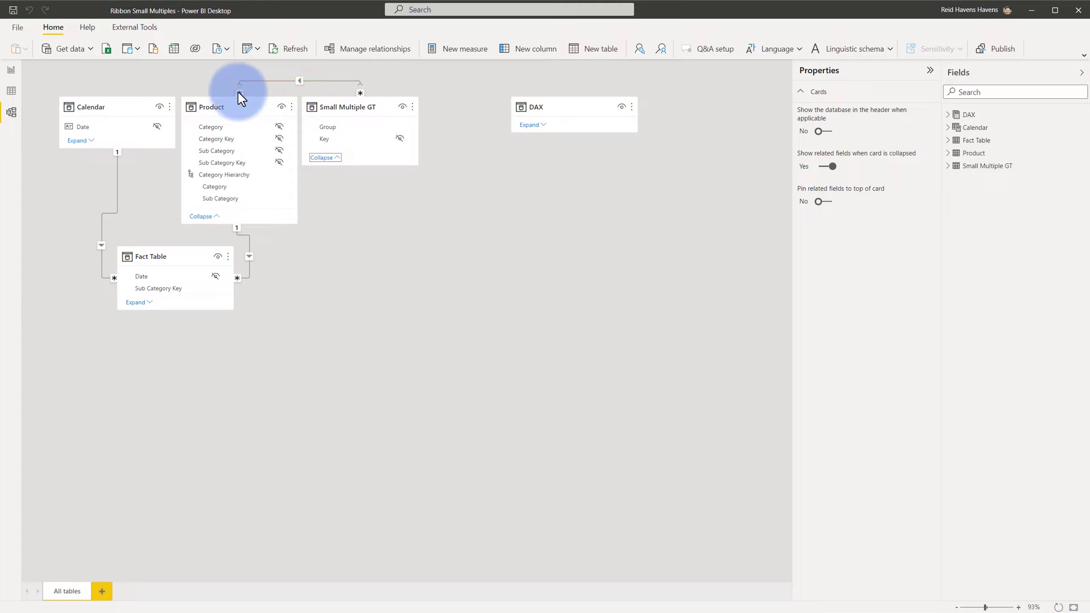
{"action": "mouse_move", "coordinate": [238, 91]}
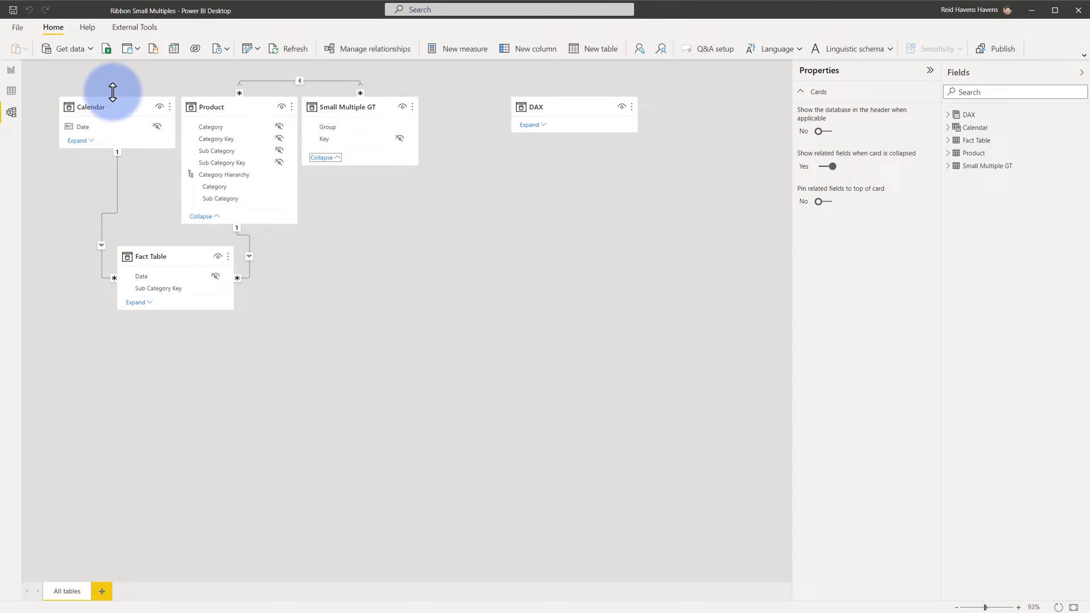
{"action": "left_click", "coordinate": [16, 92]}
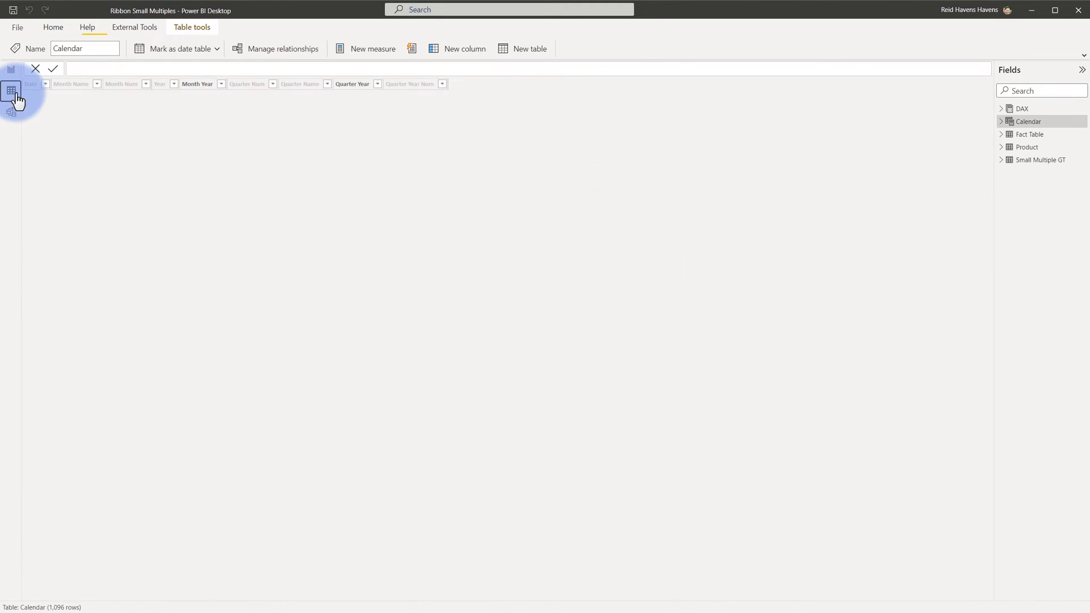
{"action": "left_click", "coordinate": [1037, 148]}
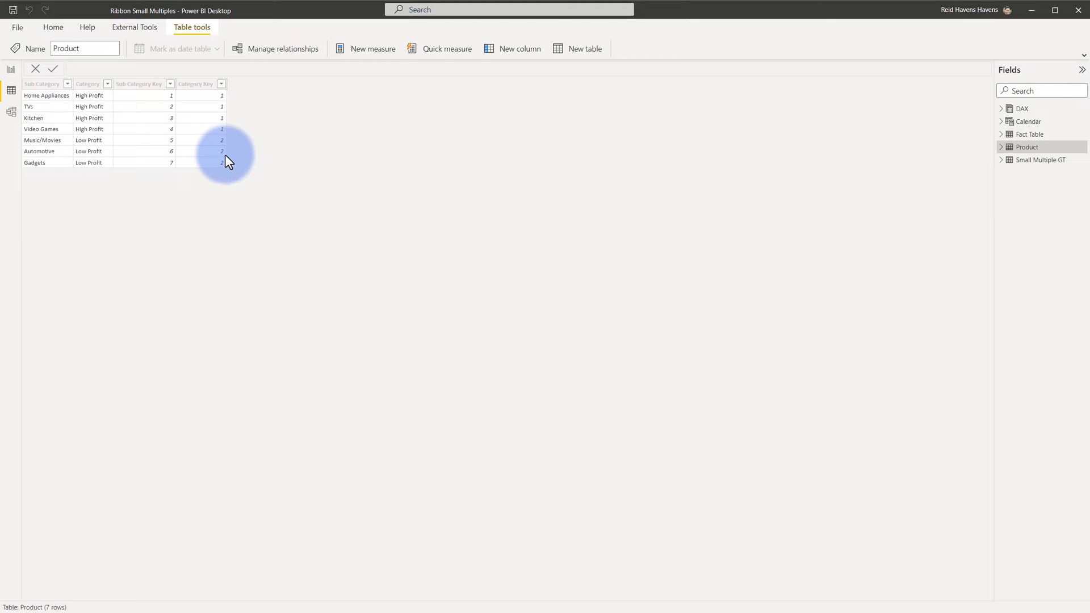
{"action": "left_click", "coordinate": [179, 86]}
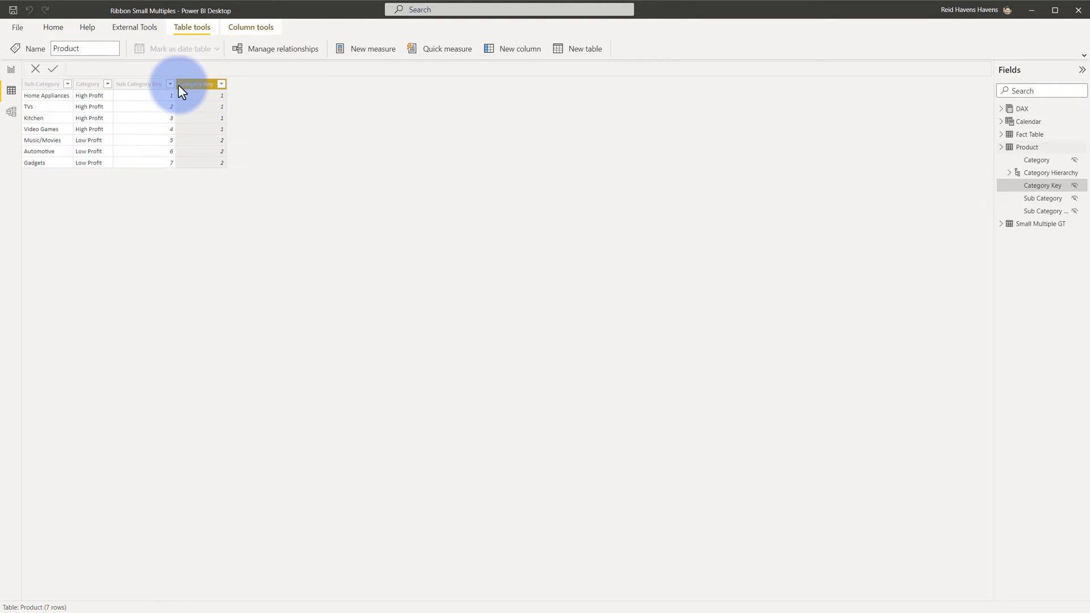
{"action": "left_click", "coordinate": [1017, 225]}
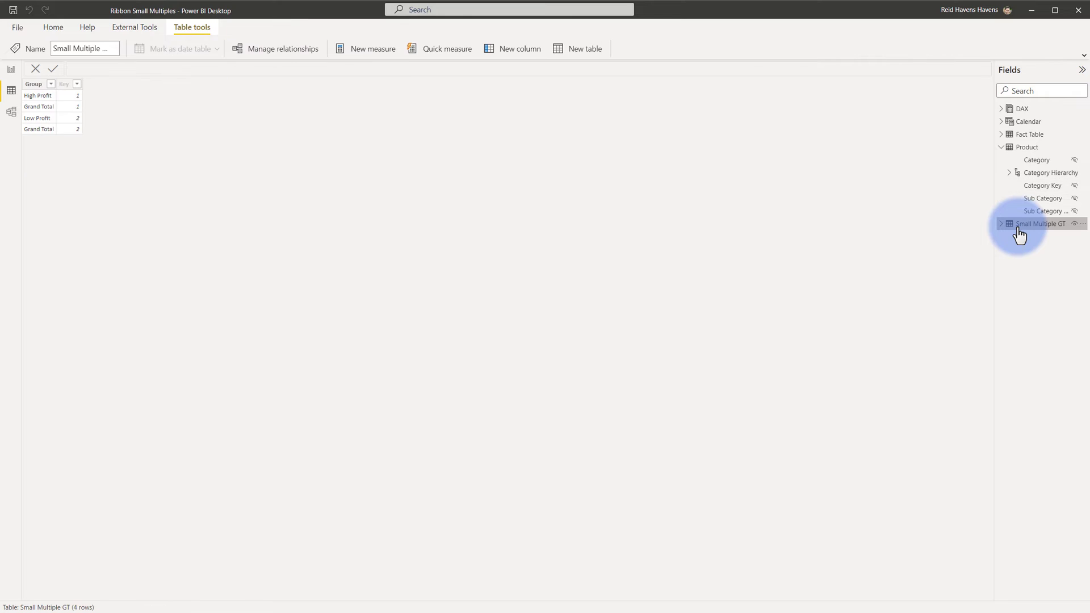
{"action": "left_click", "coordinate": [62, 85]}
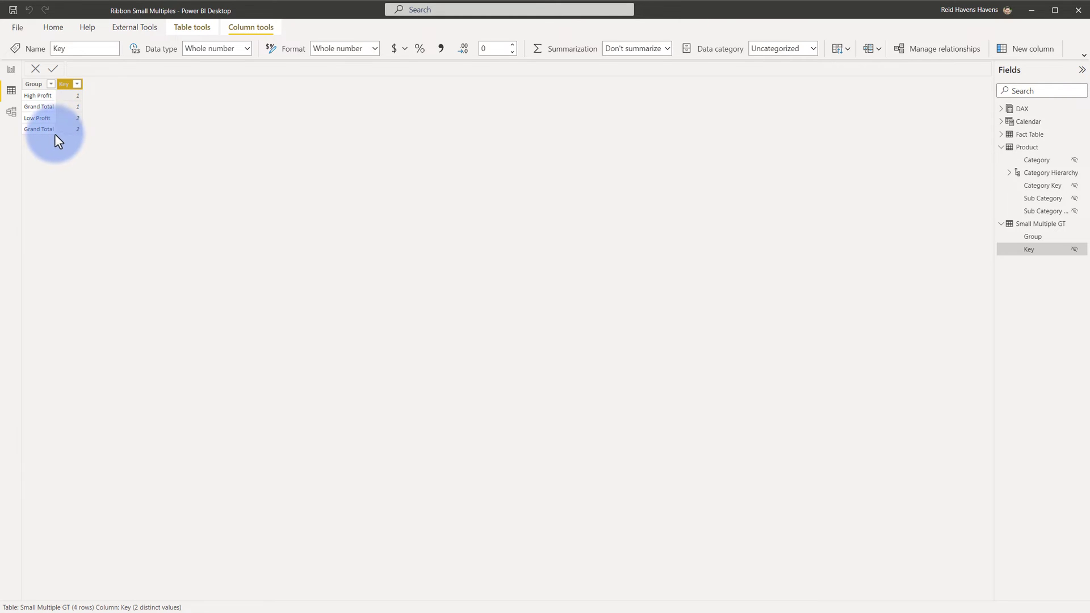
{"action": "left_click", "coordinate": [45, 118]}
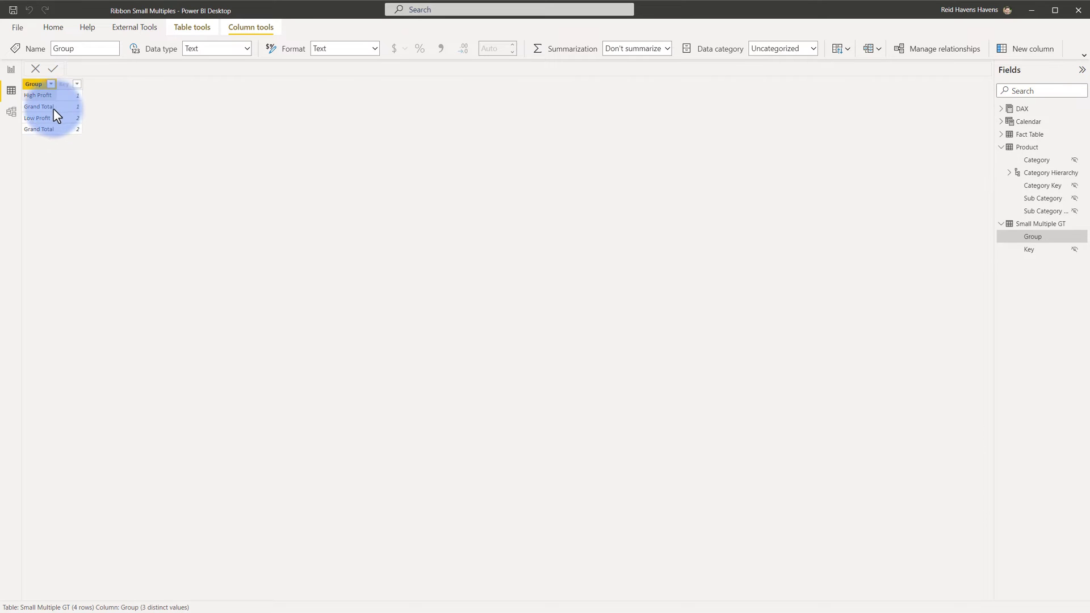
{"action": "left_click", "coordinate": [11, 111]}
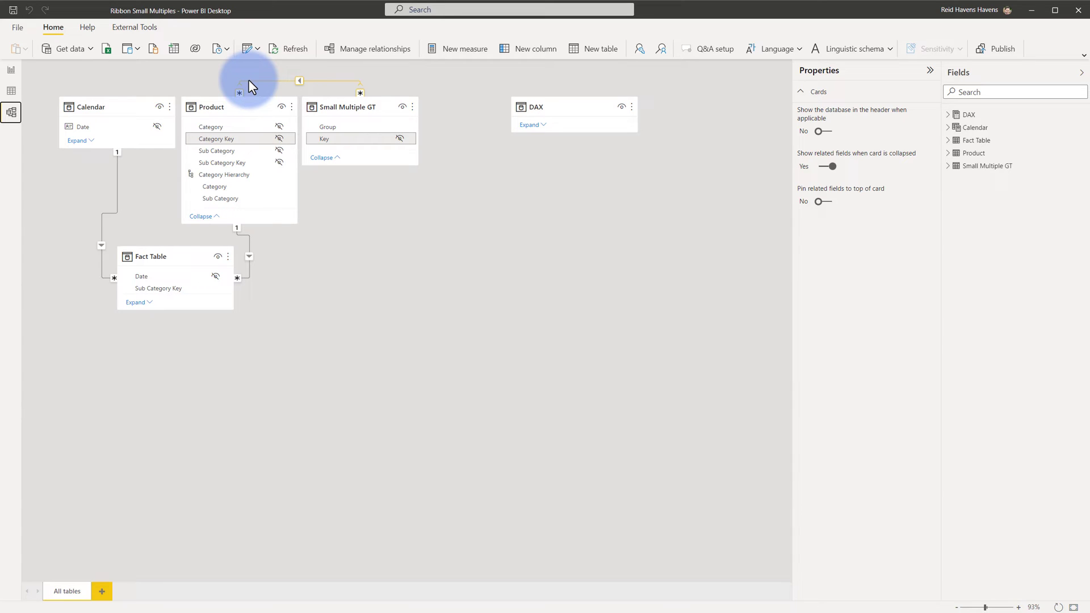
In Power Query, open the Small Multiple GT query and inspect its Source step referencing Product
{"action": "left_click", "coordinate": [246, 50]}
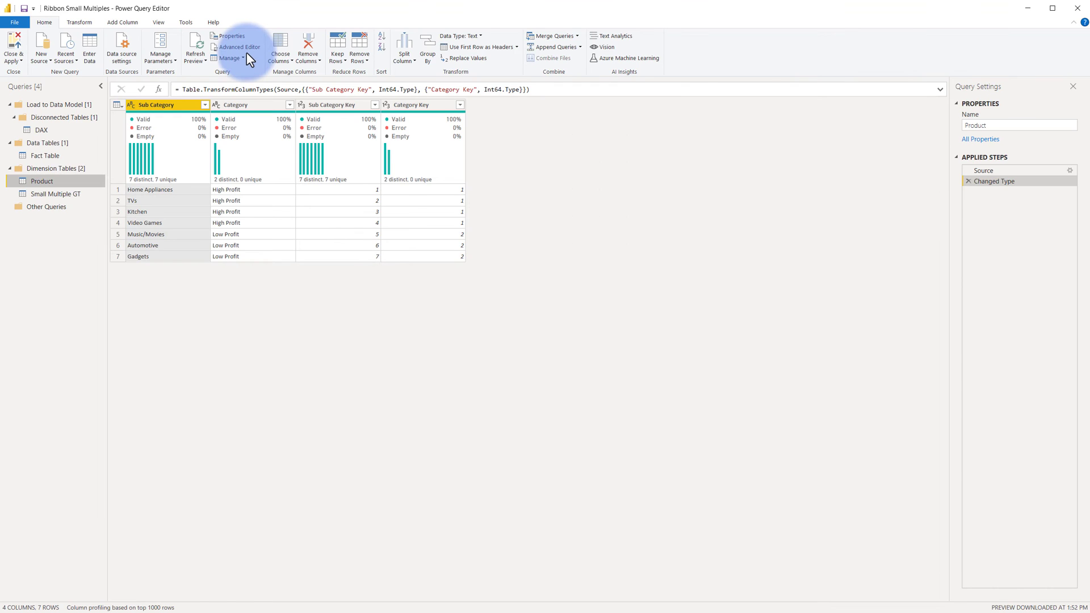
{"action": "right_click", "coordinate": [49, 182]}
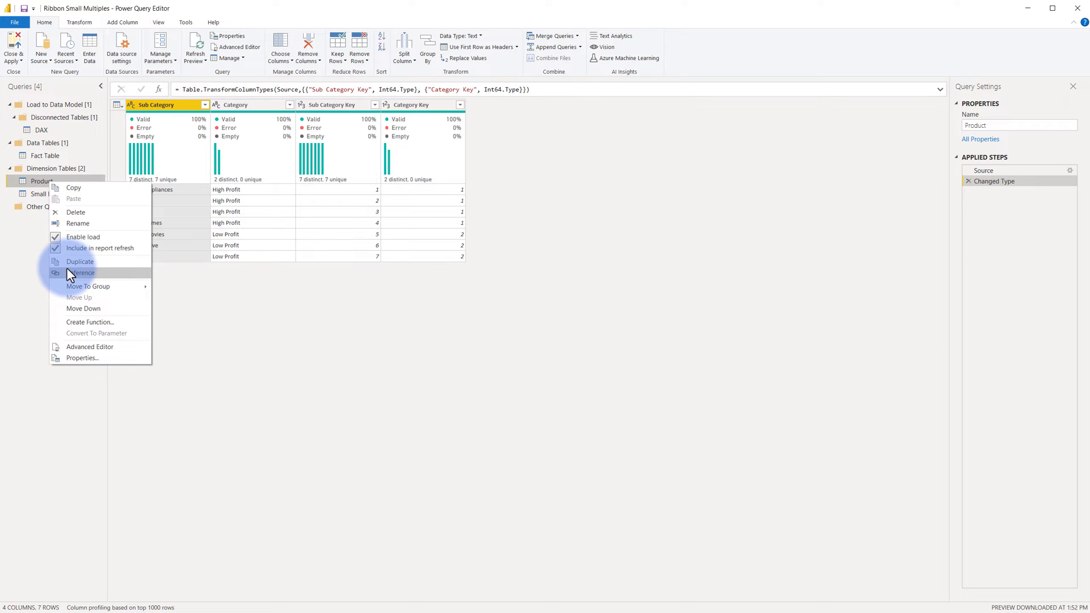
{"action": "left_click", "coordinate": [27, 196]}
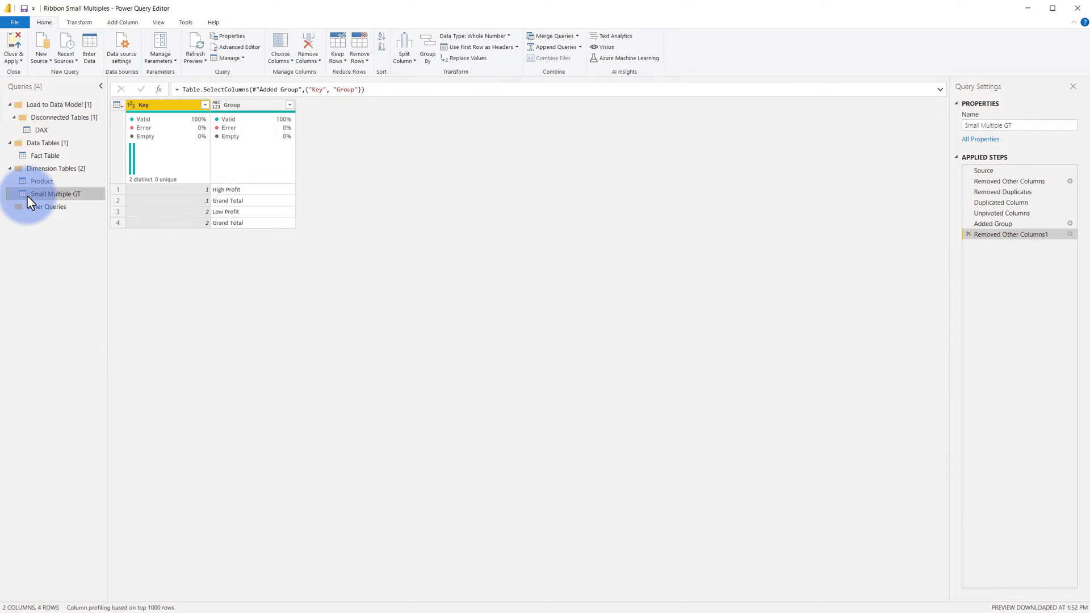
{"action": "left_click", "coordinate": [979, 170]}
{"action": "left_click", "coordinate": [218, 89]}
{"action": "double_click", "coordinate": [185, 90]}
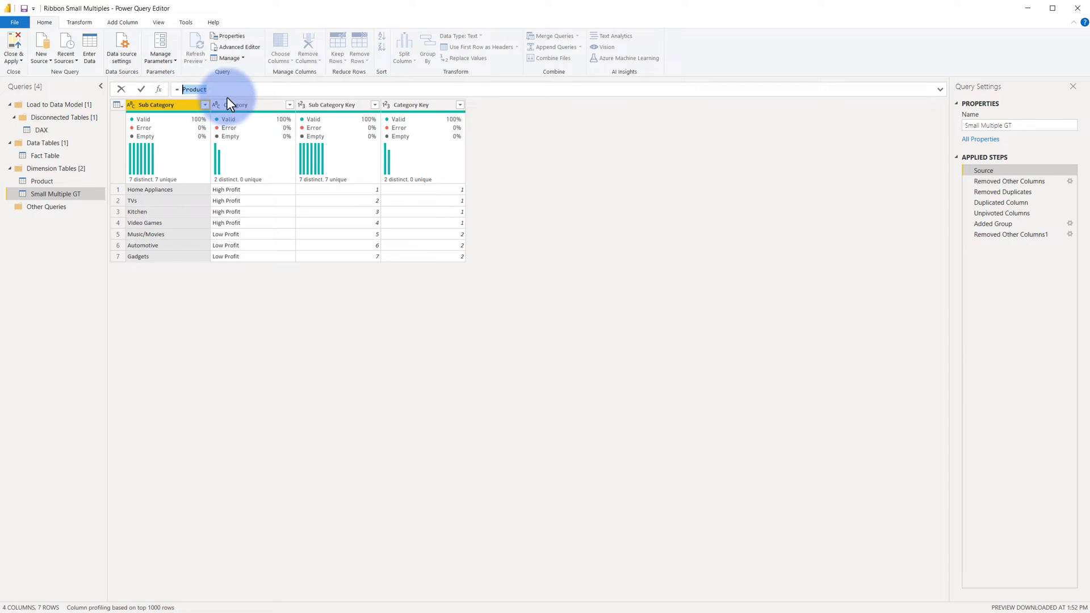
Step through the Category-only, duplicate-removal, duplicated Category Key and unpivot steps of Small Multiple GT
{"action": "left_click", "coordinate": [981, 182]}
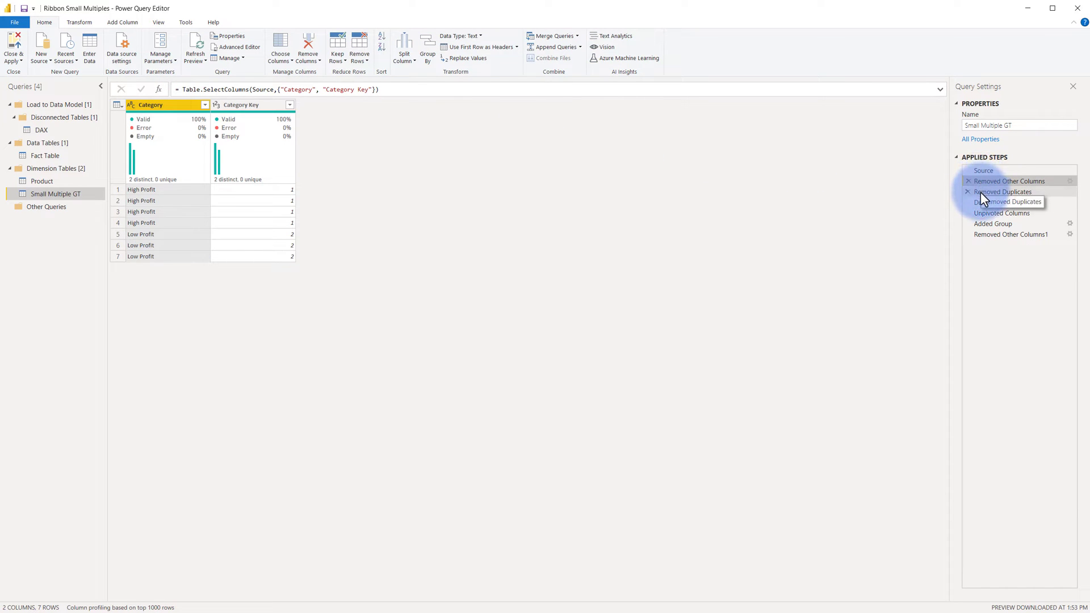
{"action": "left_click", "coordinate": [980, 192]}
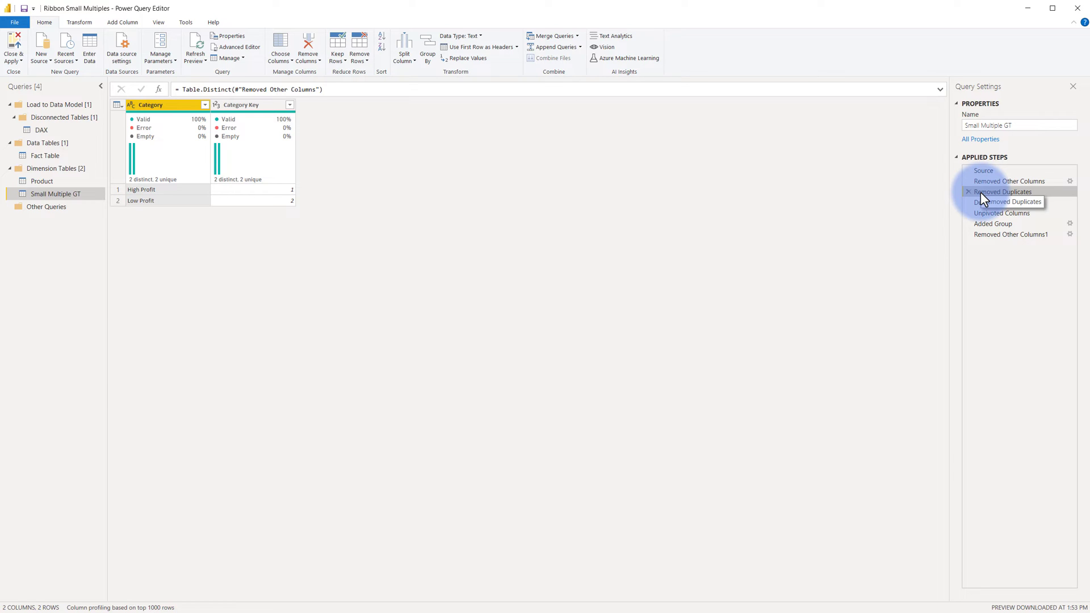
{"action": "left_click", "coordinate": [985, 203]}
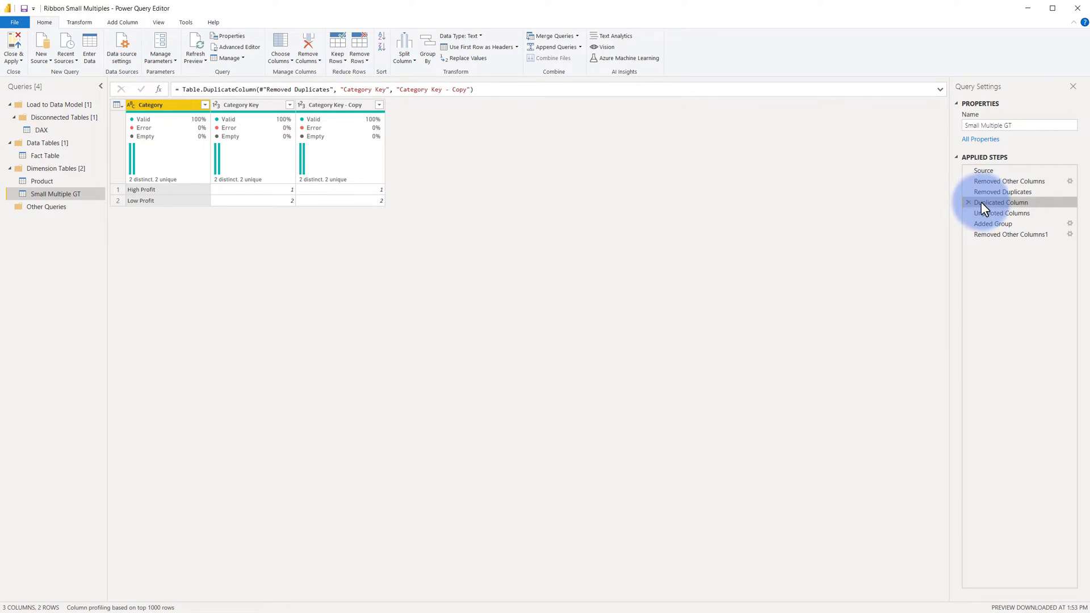
{"action": "left_click", "coordinate": [238, 107]}
{"action": "left_click", "coordinate": [337, 105], "text": "ctrl"}
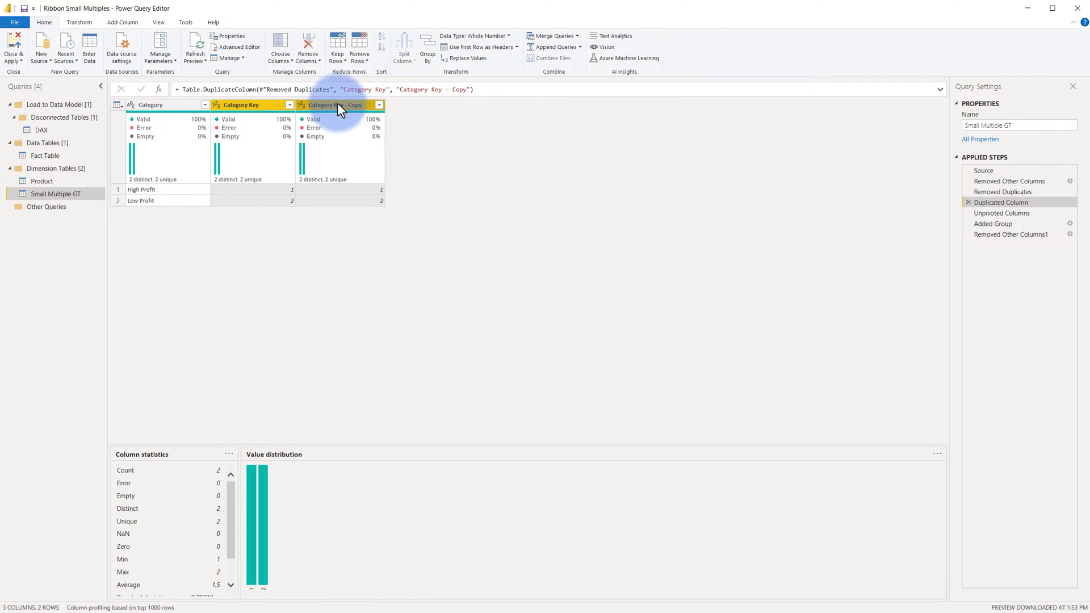
{"action": "right_click", "coordinate": [337, 105]}
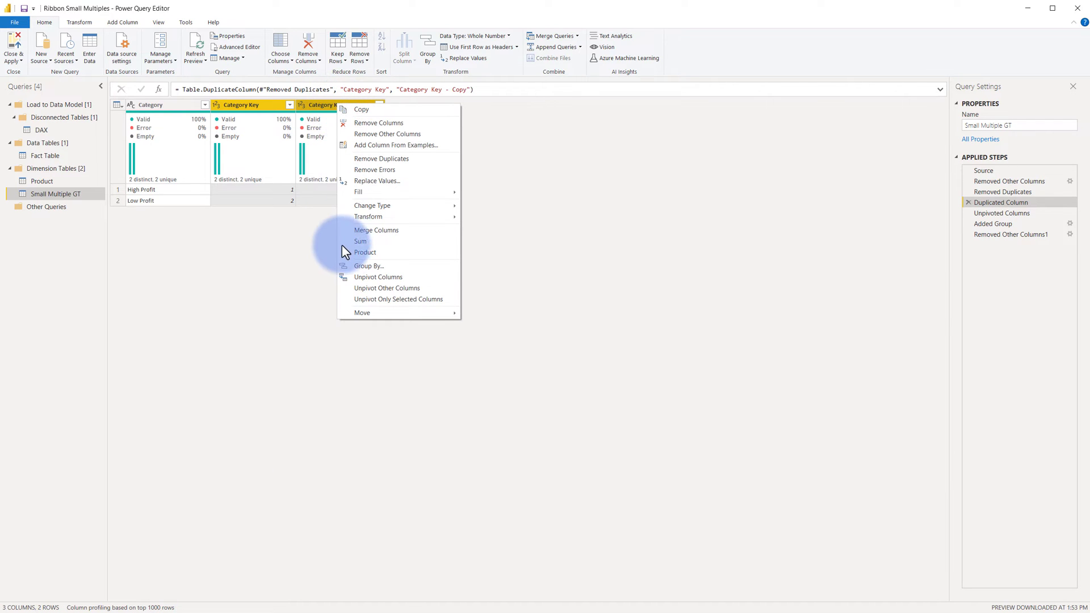
{"action": "left_click", "coordinate": [344, 203]}
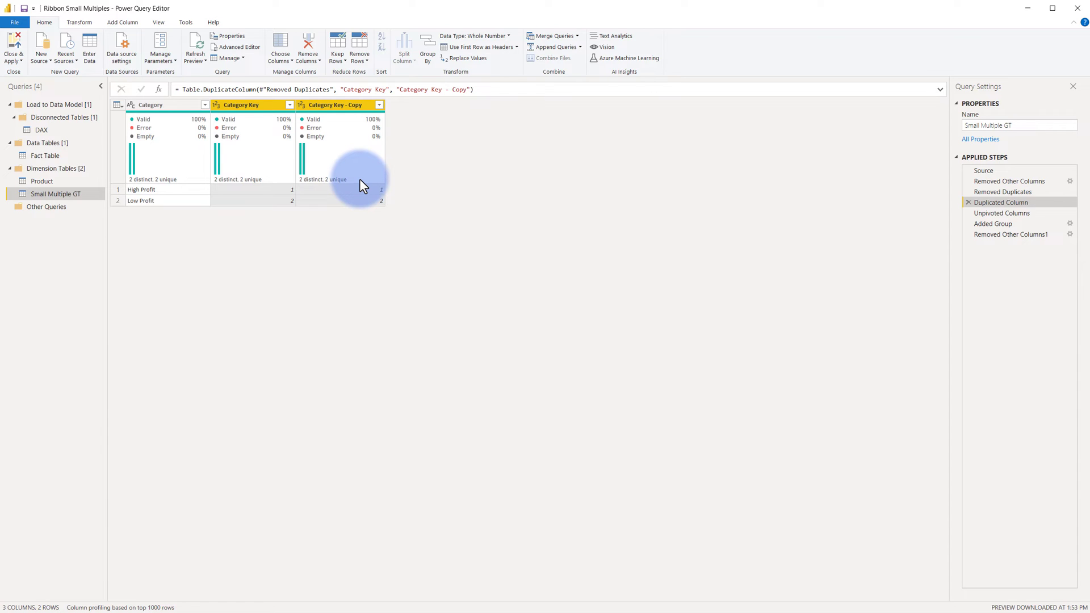
{"action": "left_click", "coordinate": [983, 214]}
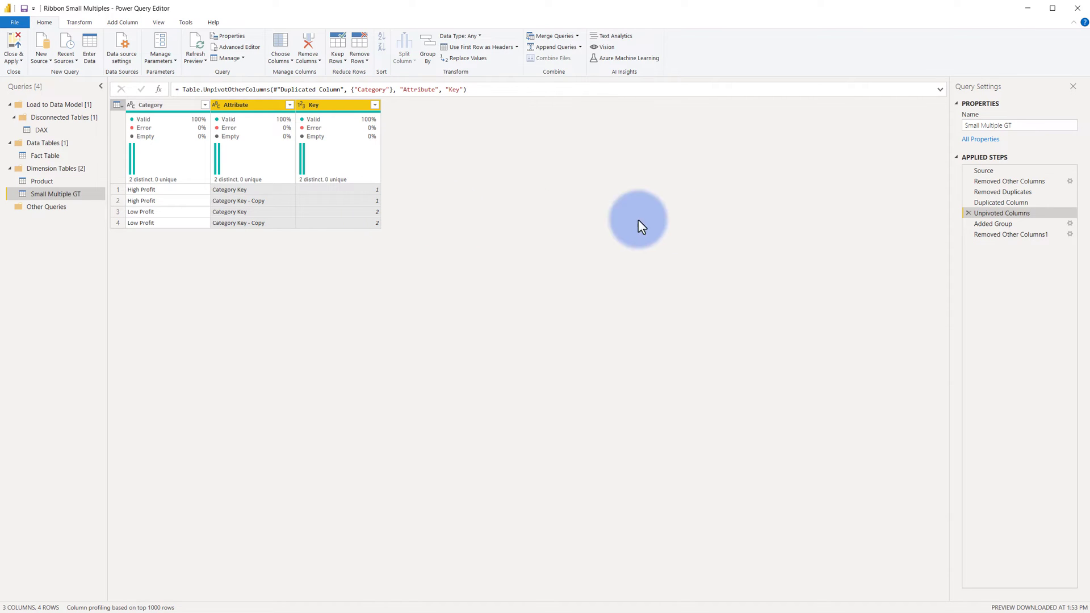
Review the Added Group conditional column (Attribute contains Copy → Grand Total), then preview the final Key/Group table
{"action": "left_click", "coordinate": [984, 225]}
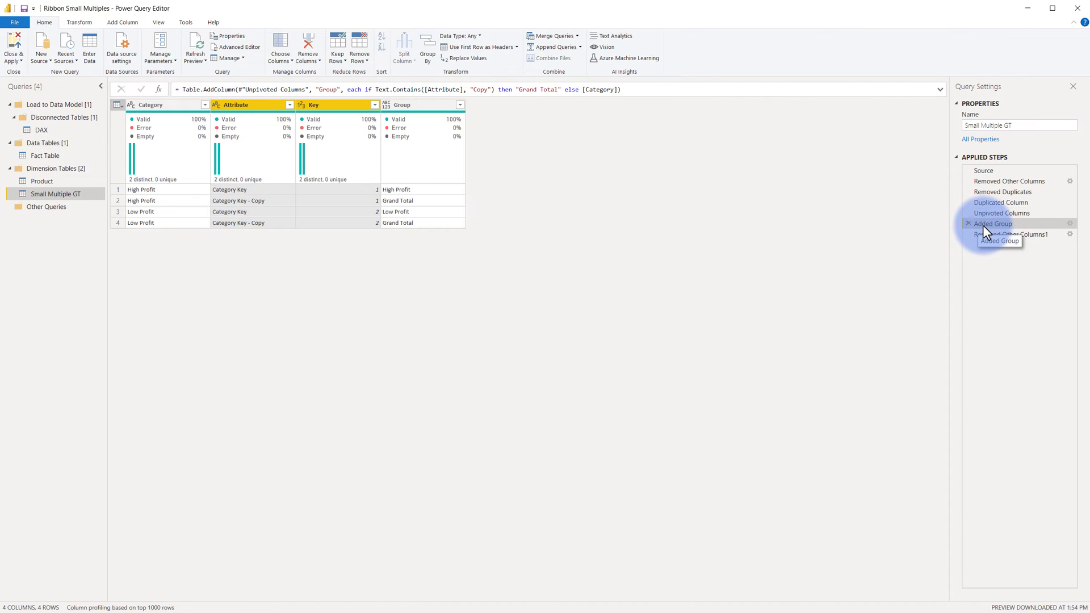
{"action": "left_click", "coordinate": [1069, 223]}
{"action": "left_click_drag", "start_coordinate": [477, 226], "coordinate": [787, 84]}
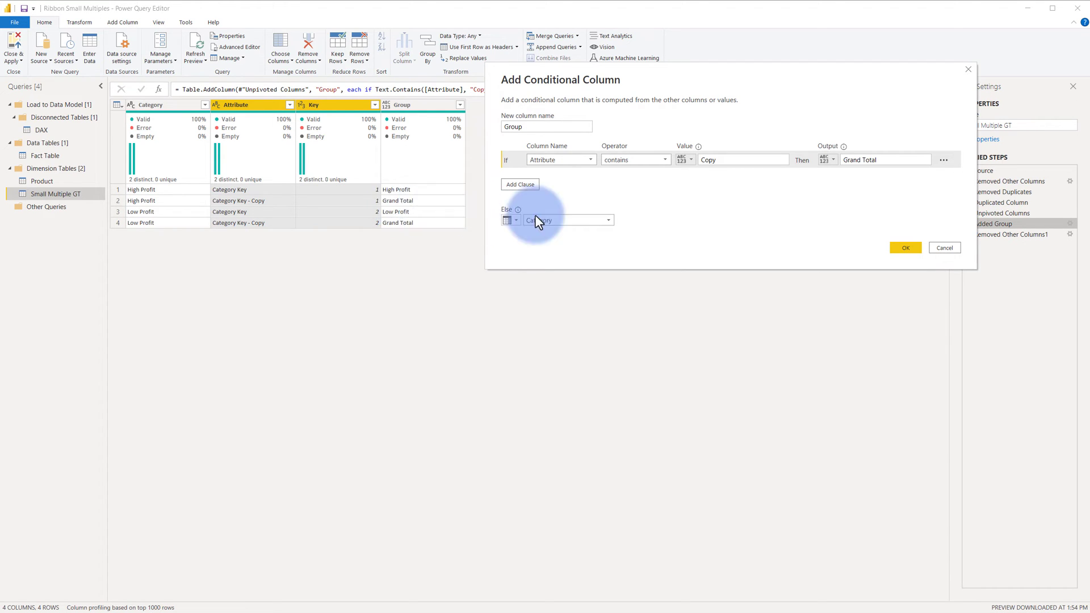
{"action": "left_click", "coordinate": [905, 246]}
{"action": "left_click", "coordinate": [990, 234]}
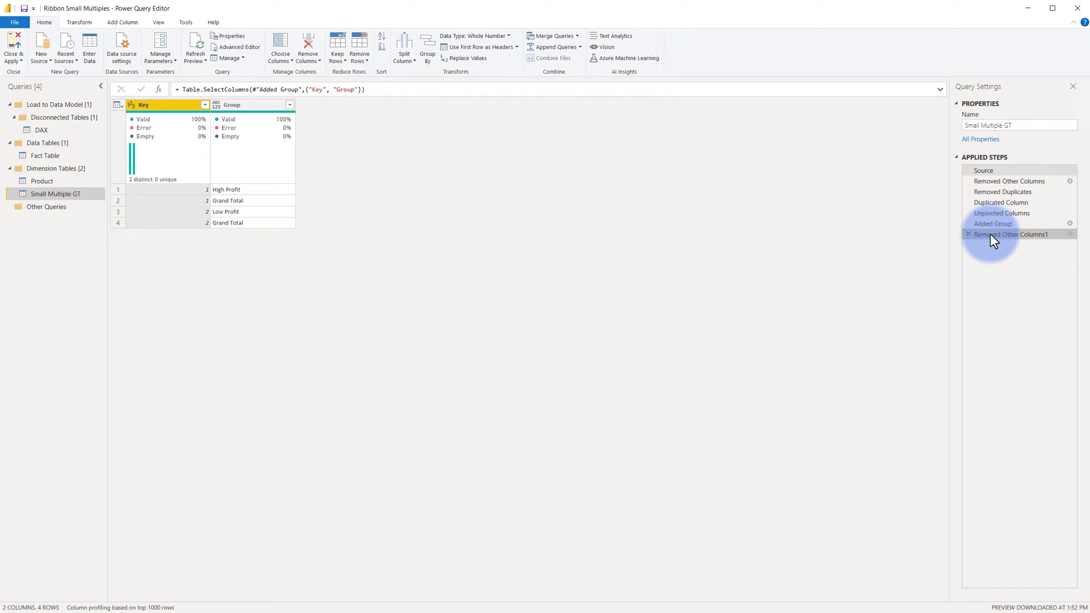
In the Product source table, change Video Games to Medium Profit with category key 2
{"action": "left_click", "coordinate": [65, 183]}
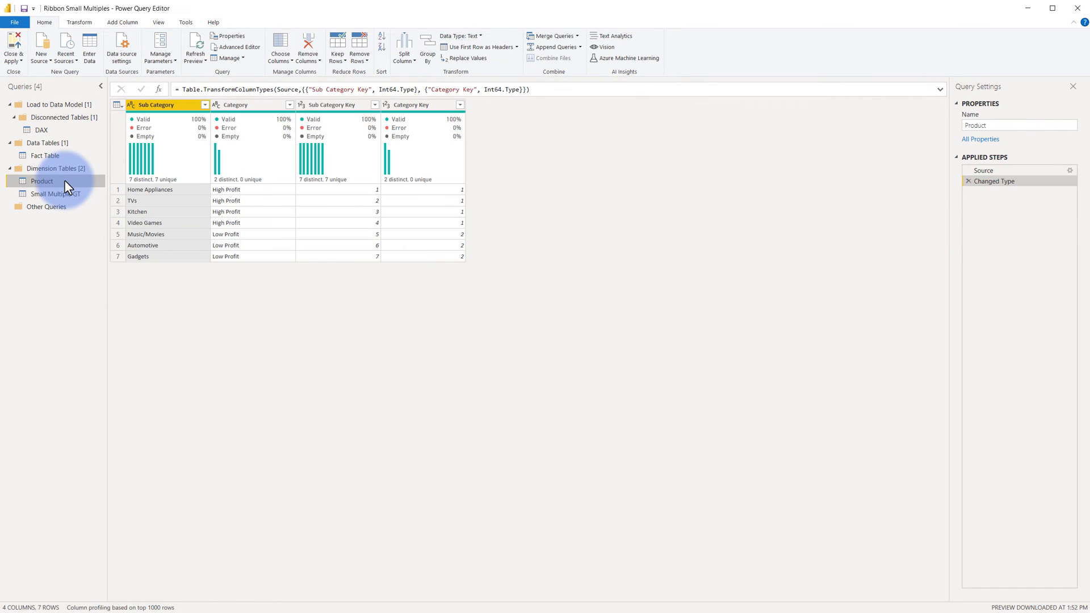
{"action": "left_click", "coordinate": [1024, 170]}
{"action": "left_click", "coordinate": [1069, 171]}
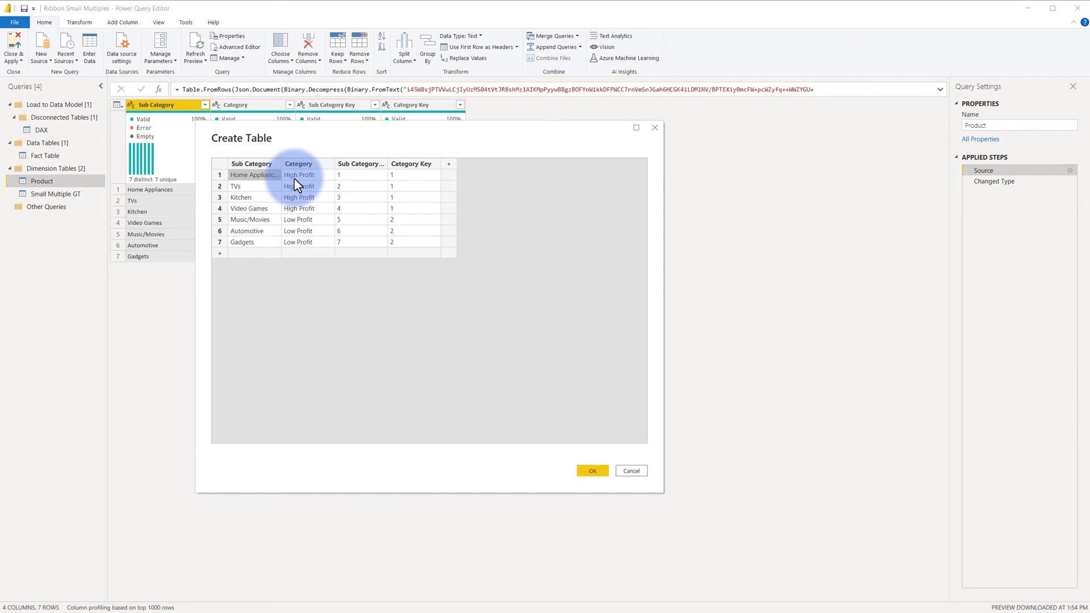
{"action": "left_click", "coordinate": [308, 208]}
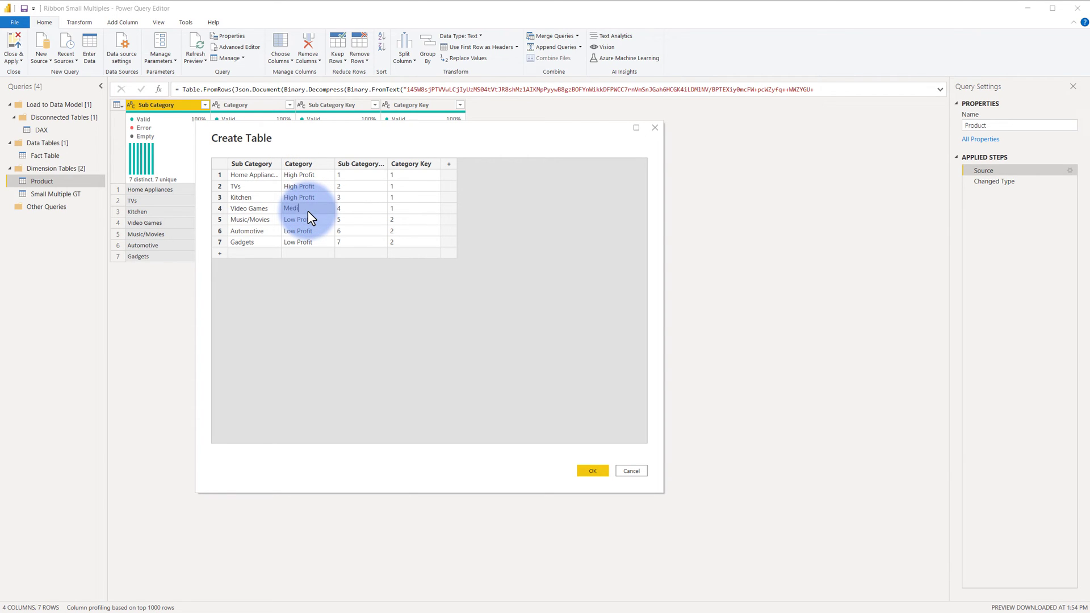
{"action": "type", "text": "Medium Profit"}
{"action": "left_click", "coordinate": [390, 209]}
{"action": "type", "text": "2"}
Set the Music/Movies, Automotive and Gadgets keys to 3, confirm, and reopen Small Multiple GT
{"action": "left_click", "coordinate": [400, 219]}
{"action": "type", "text": "3"}
{"action": "left_click", "coordinate": [396, 228]}
{"action": "type", "text": "3"}
{"action": "left_click", "coordinate": [396, 240]}
{"action": "type", "text": "3"}
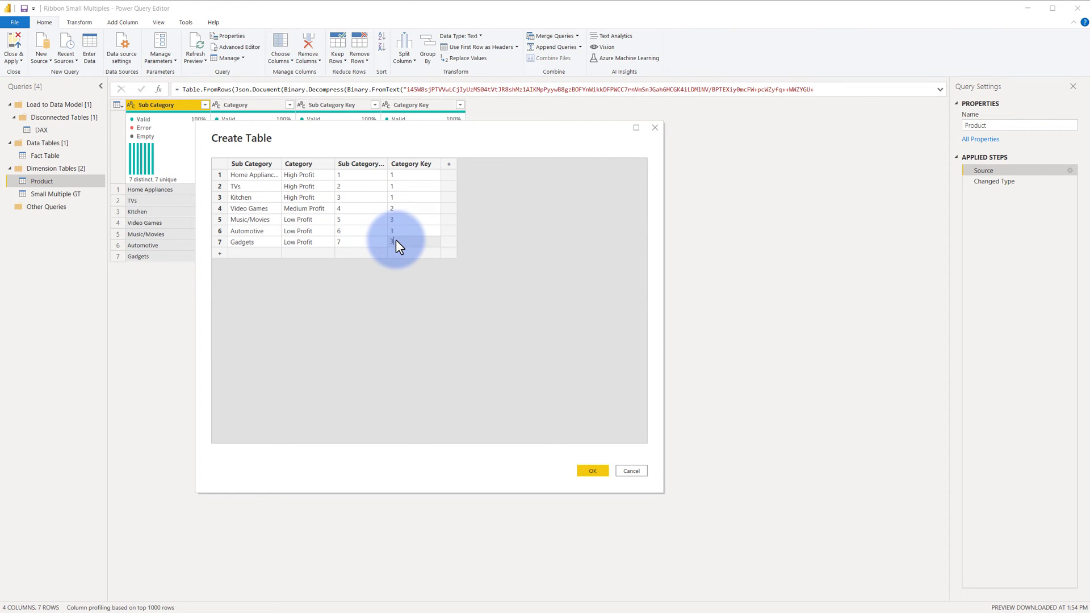
{"action": "left_click", "coordinate": [593, 471]}
{"action": "left_click", "coordinate": [73, 195]}
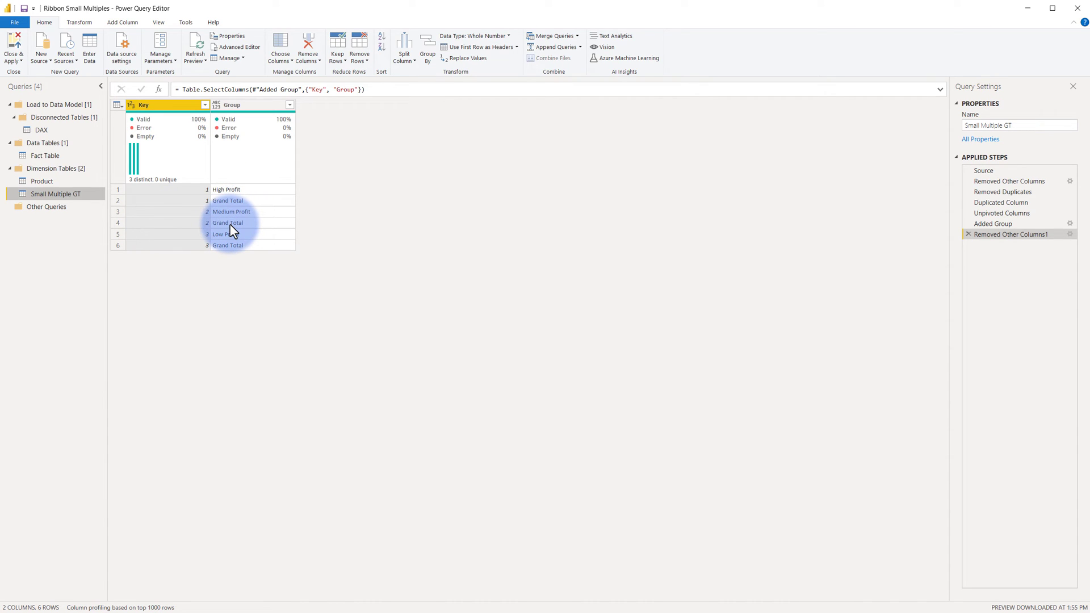
{"action": "left_click", "coordinate": [987, 172]}
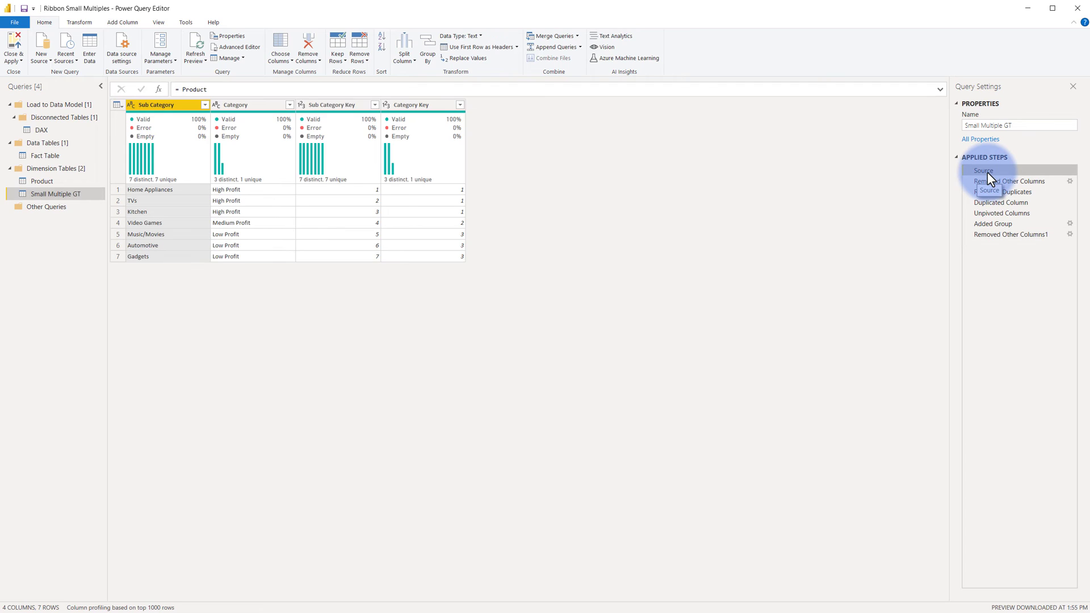
{"action": "left_click", "coordinate": [991, 181]}
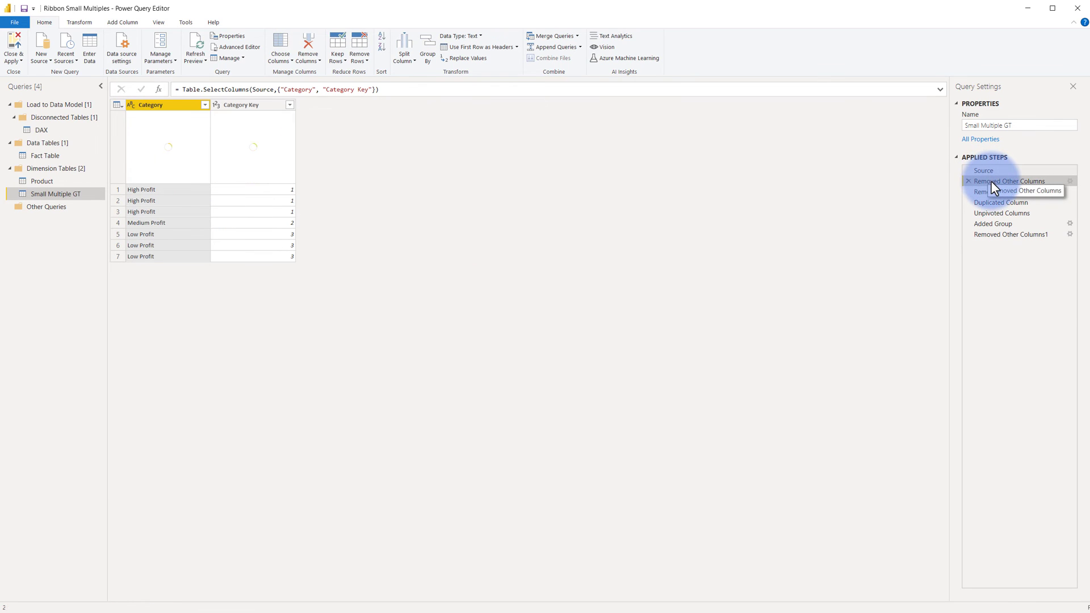
{"action": "left_click", "coordinate": [990, 193]}
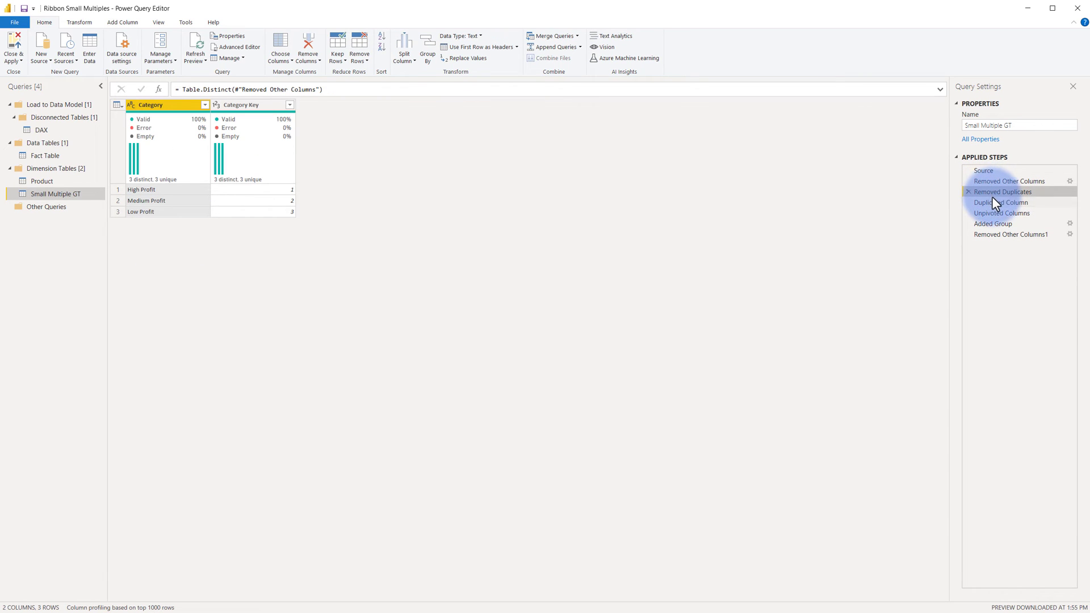
{"action": "left_click", "coordinate": [995, 202]}
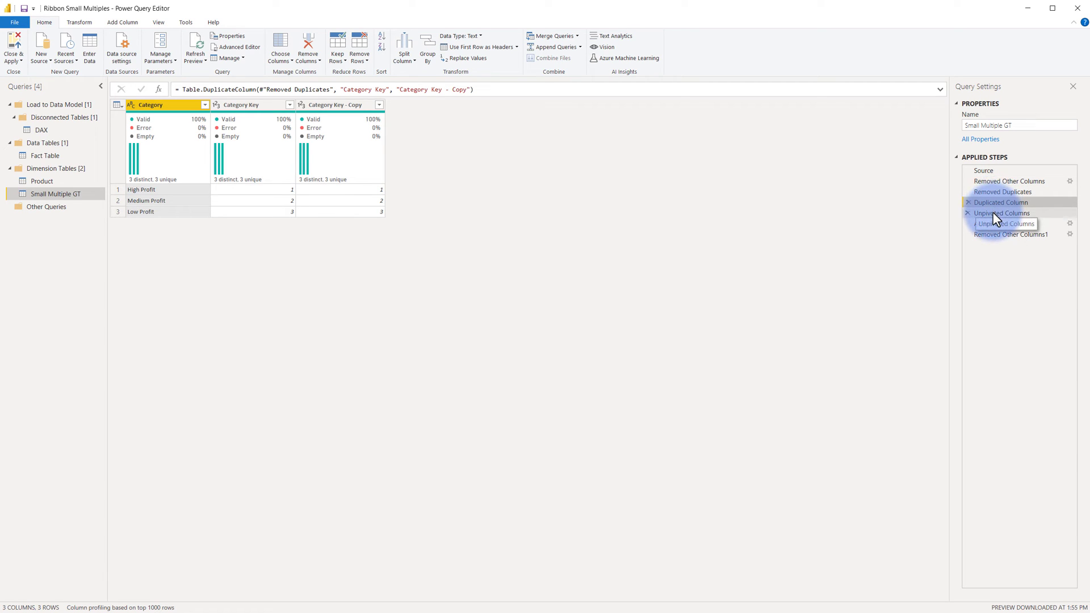
{"action": "left_click", "coordinate": [993, 212]}
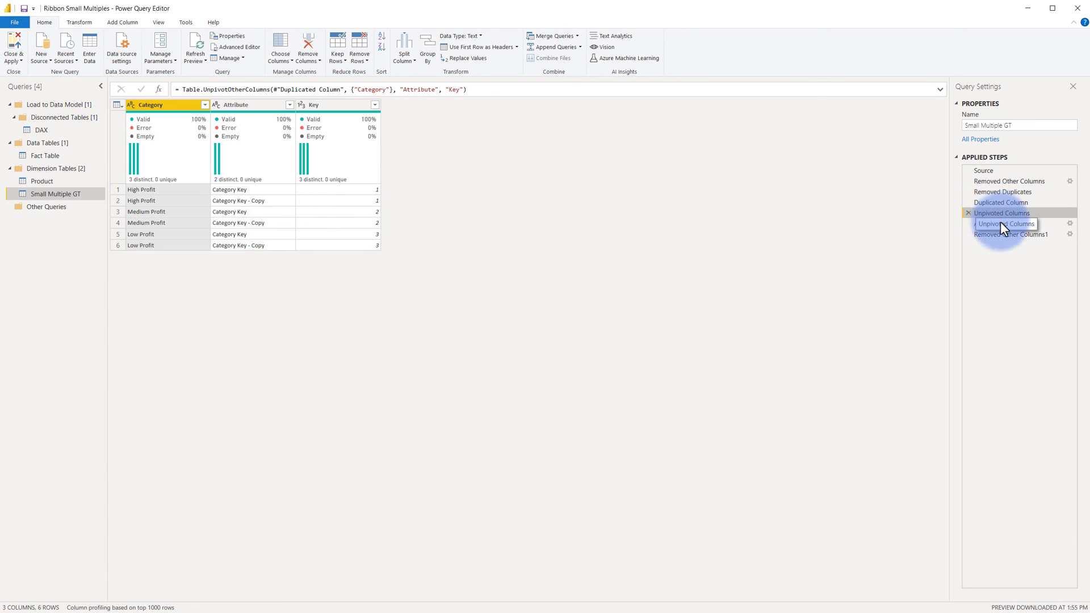
{"action": "left_click", "coordinate": [1001, 224]}
{"action": "left_click", "coordinate": [1010, 235]}
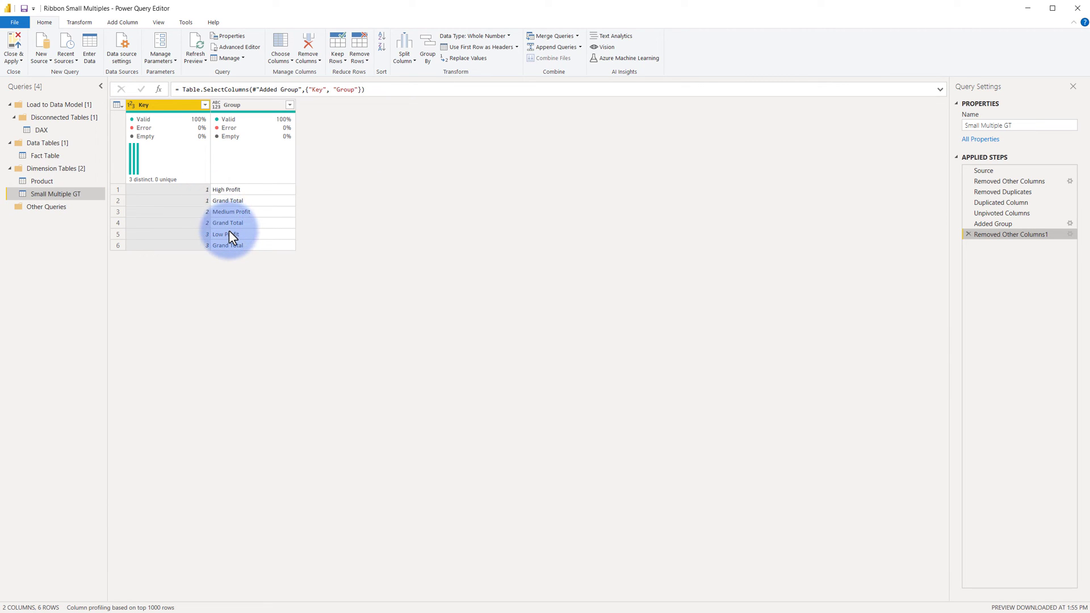
Apply the query changes and check the report's ribbon chart for the new Medium Profit panel
{"action": "left_click", "coordinate": [20, 41]}
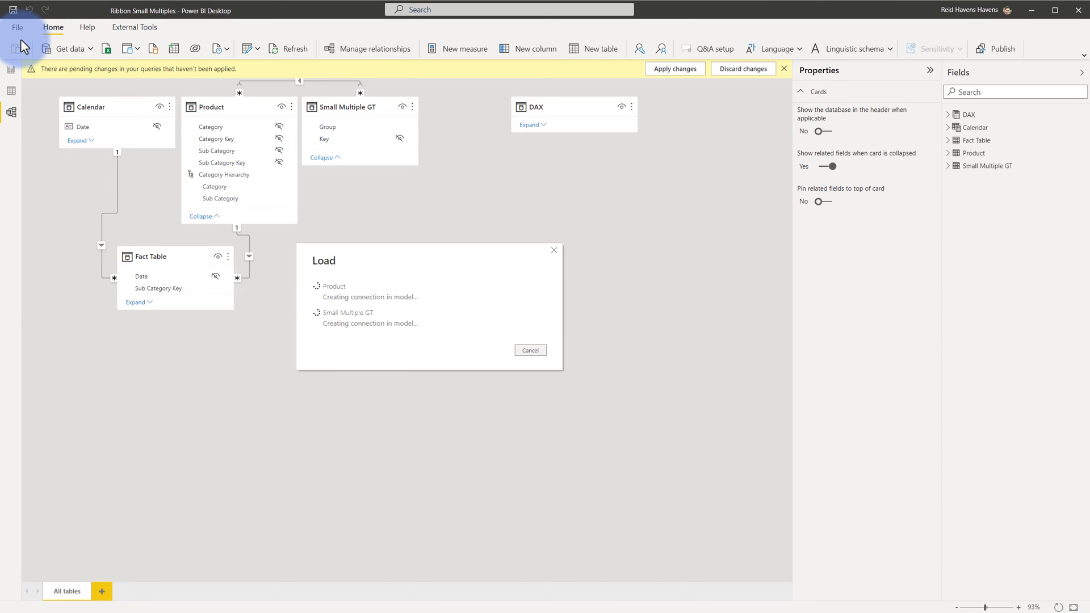
{"action": "left_click", "coordinate": [13, 72]}
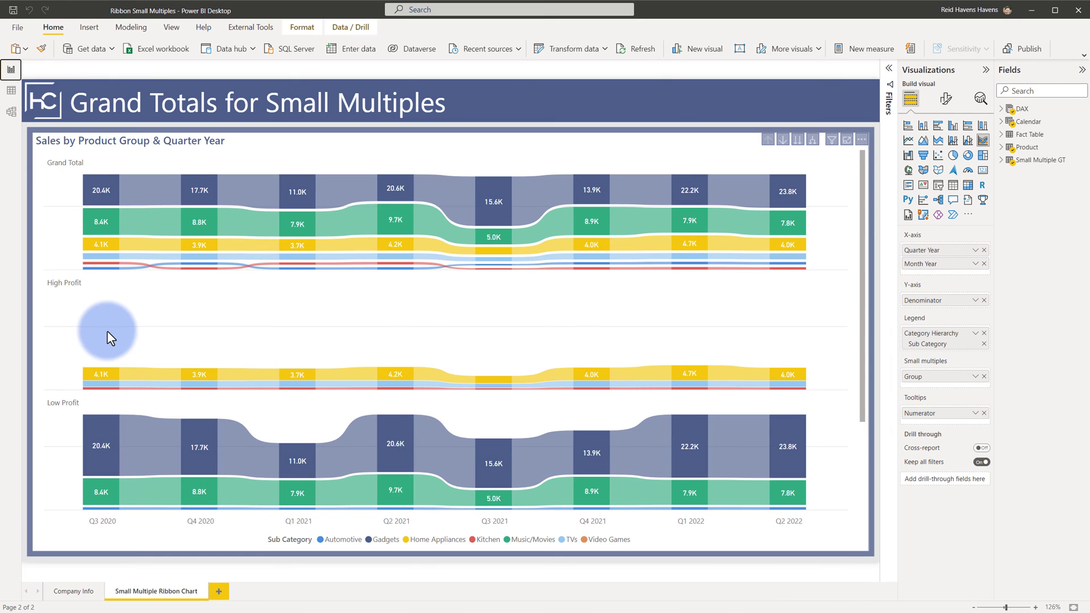
{"action": "scroll", "coordinate": [107, 332], "scroll_direction": "down", "scroll_amount": 3}
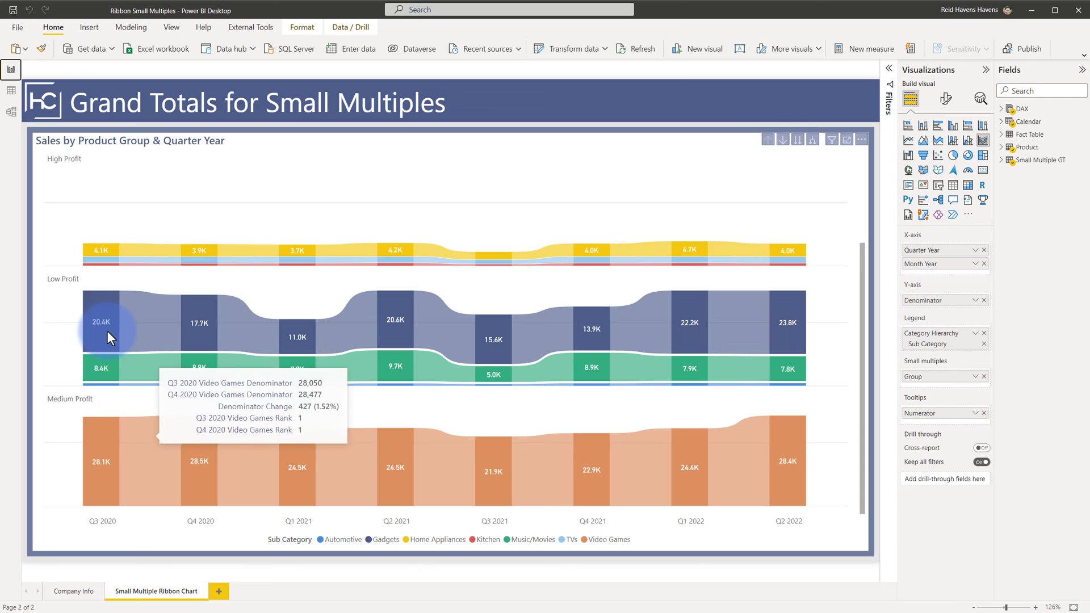
{"action": "scroll", "coordinate": [567, 434], "scroll_direction": "up", "scroll_amount": 3}
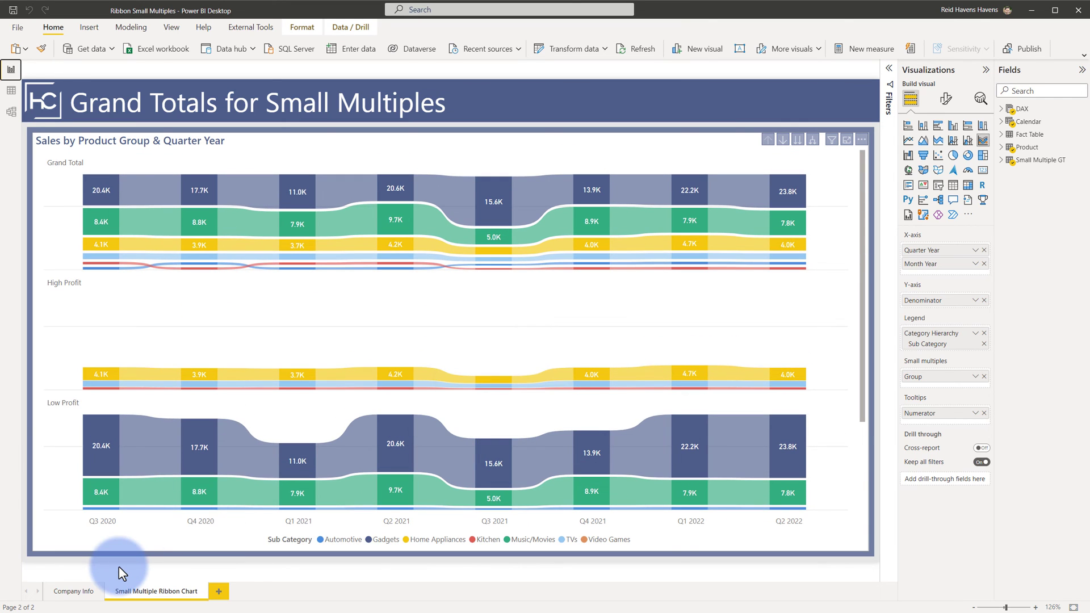